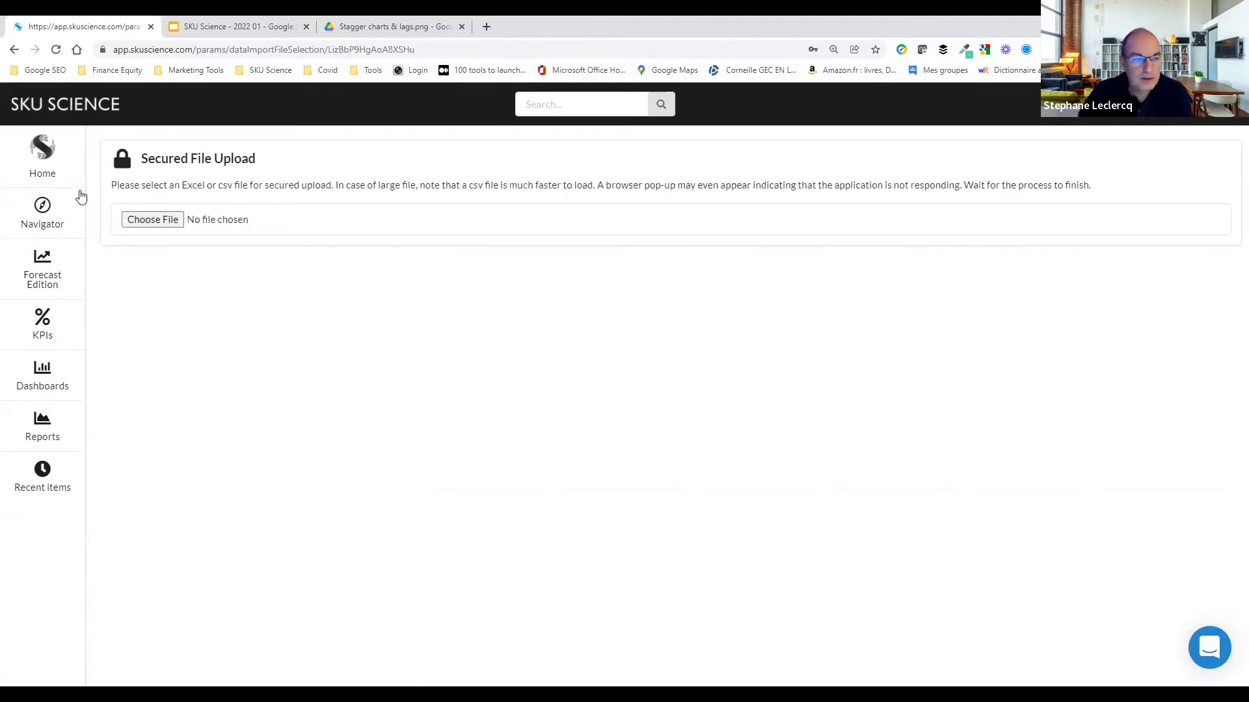
Select the file 2022 01 Demo file.xlsx for secured upload and choose its Lego 2019 - 2022 sheet.
click(146, 221)
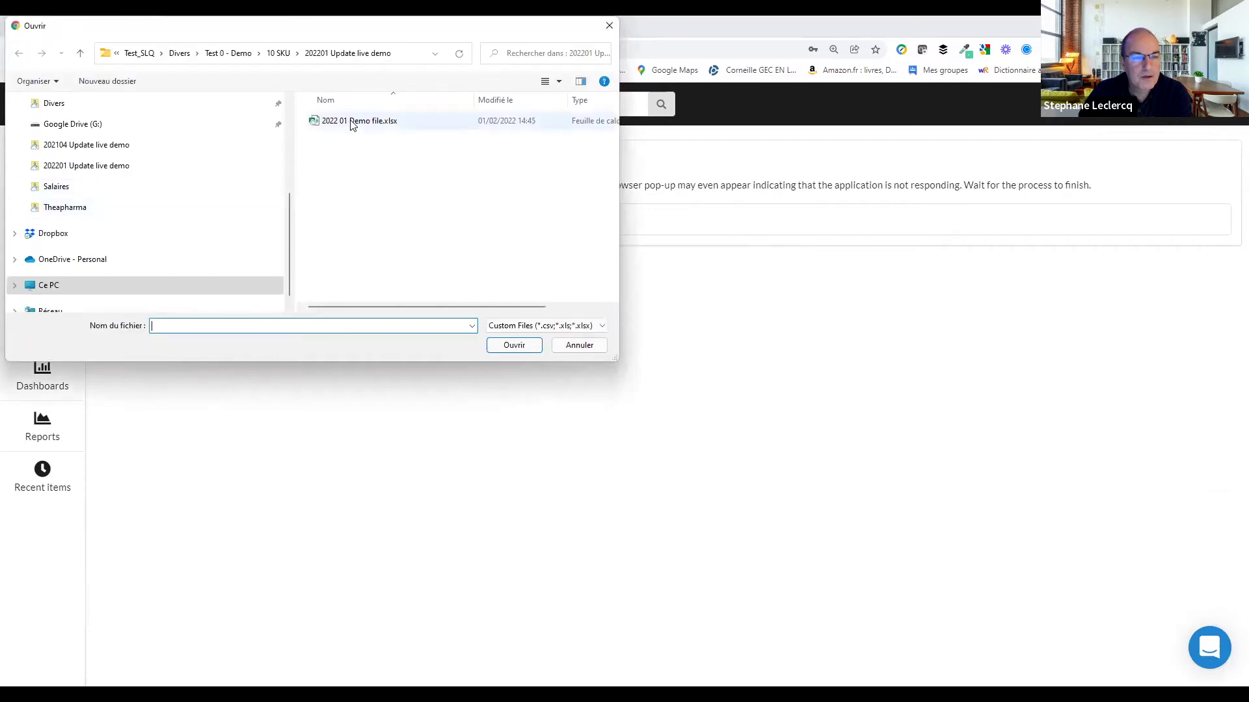
click(352, 122)
click(511, 350)
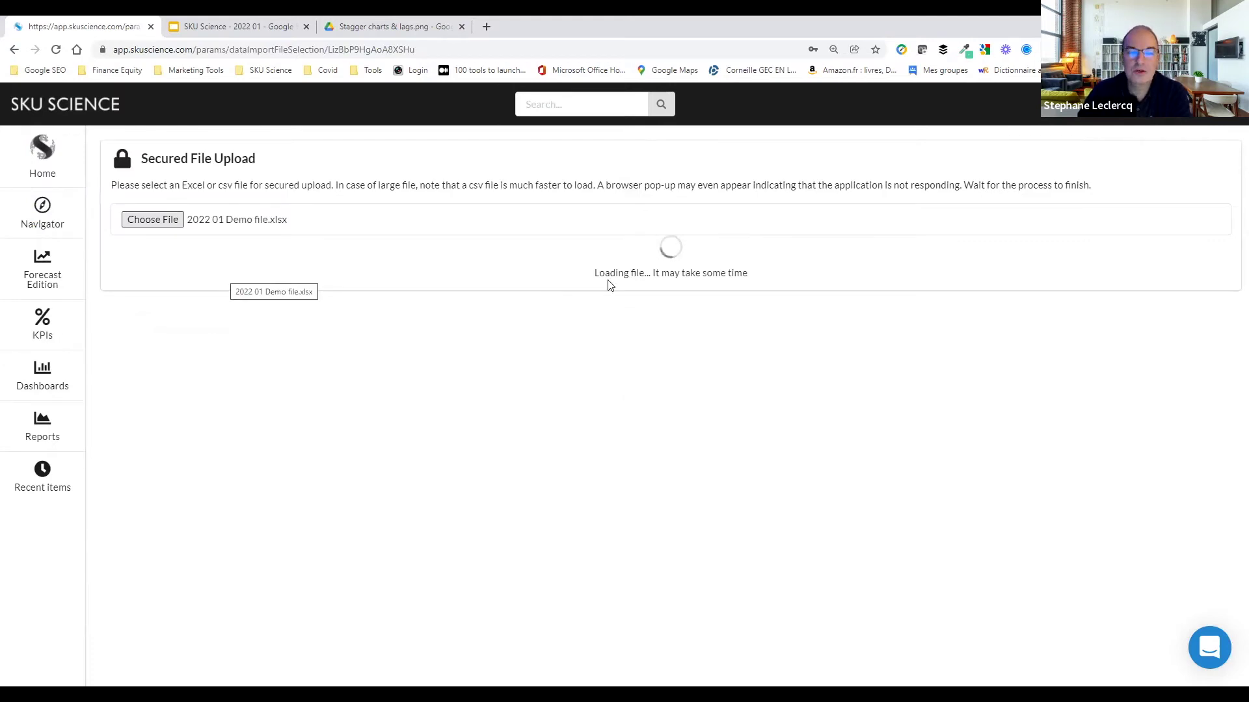
click(405, 266)
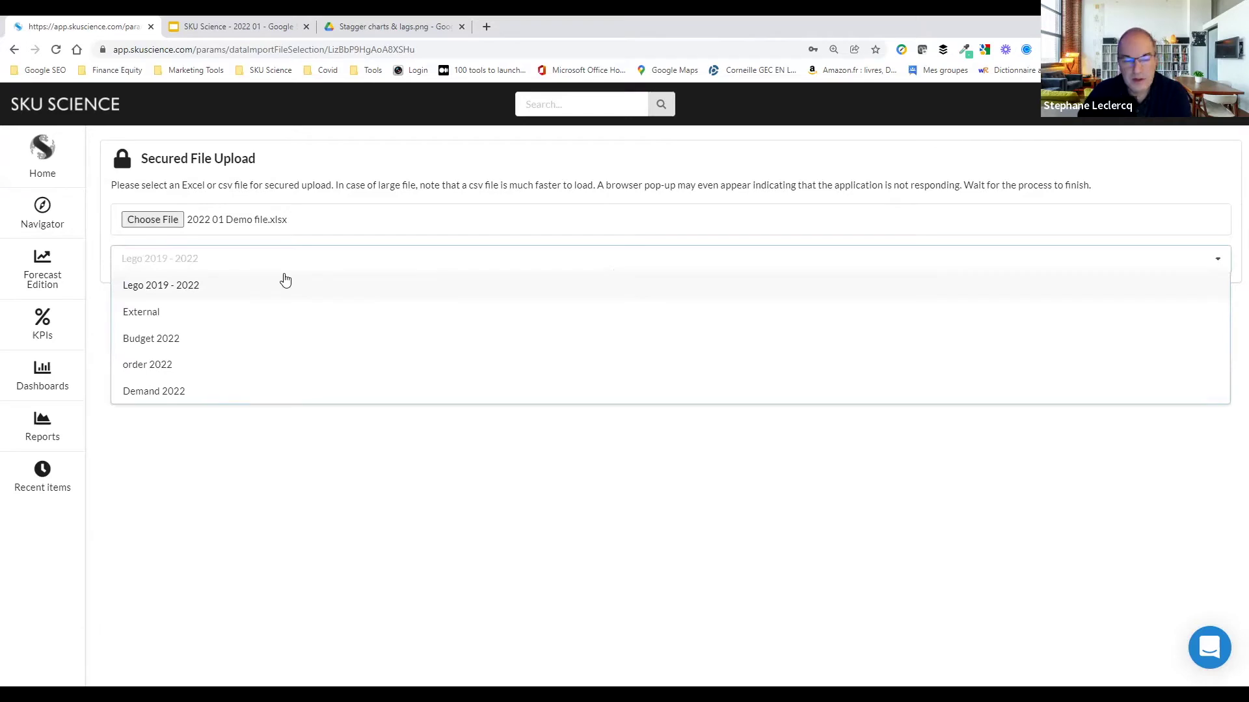
click(173, 290)
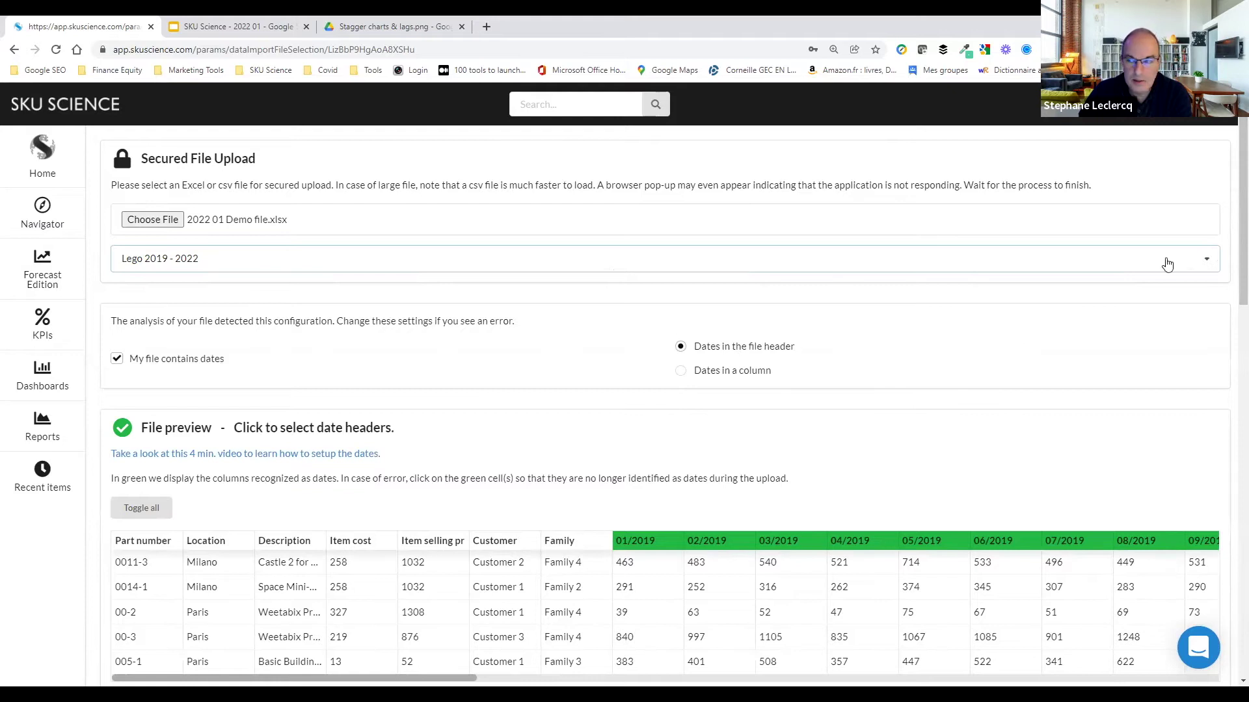
Deselect the 01/2019 date header in the file preview, select it again, and check the other date columns.
scroll(1228, 195, down, 2)
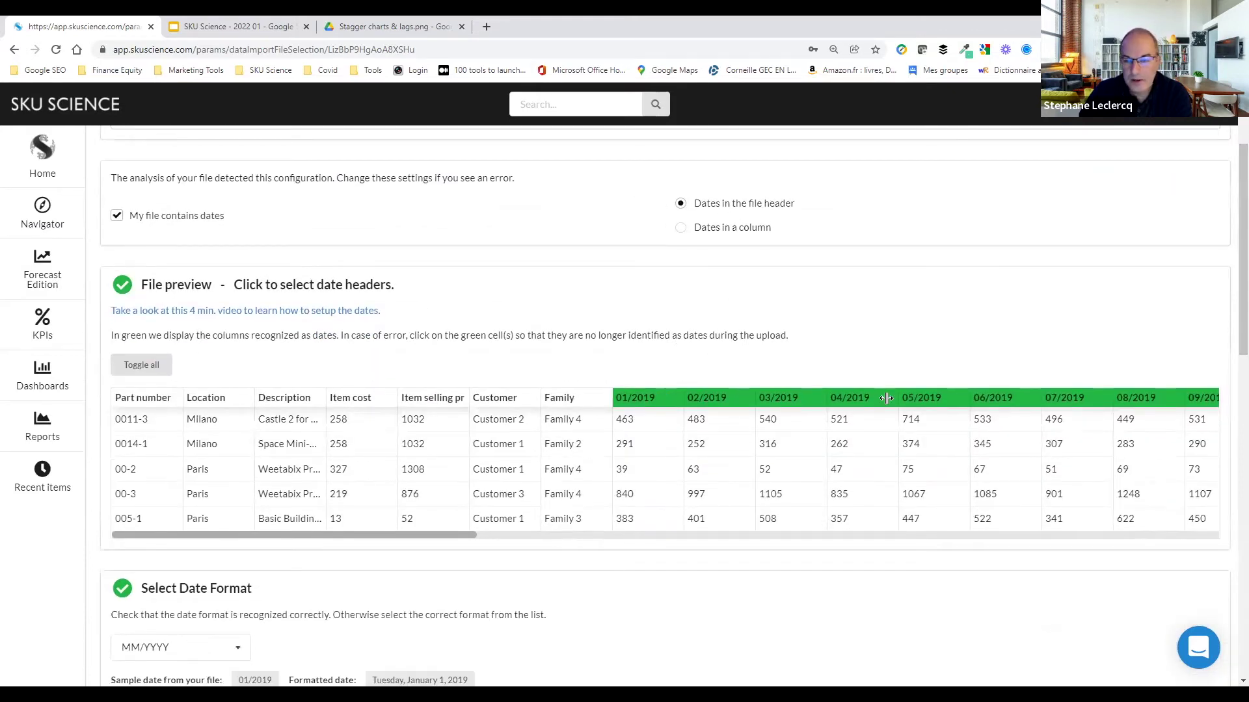
click(657, 398)
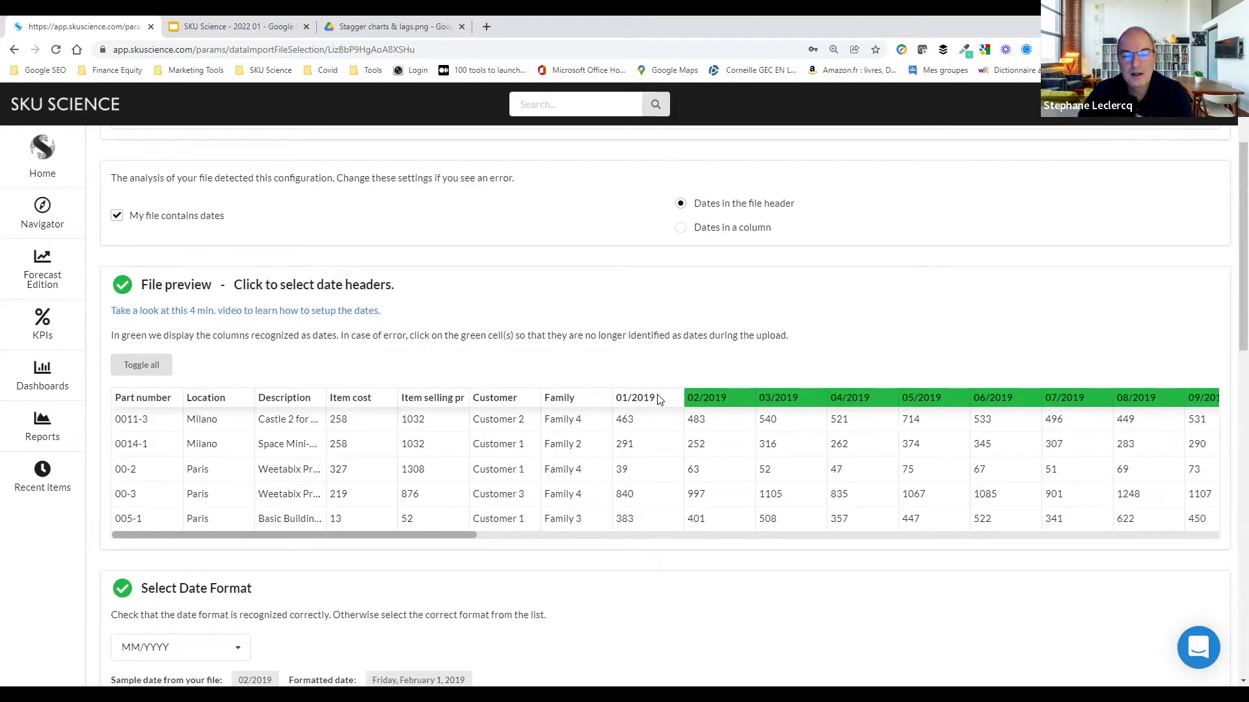
click(658, 398)
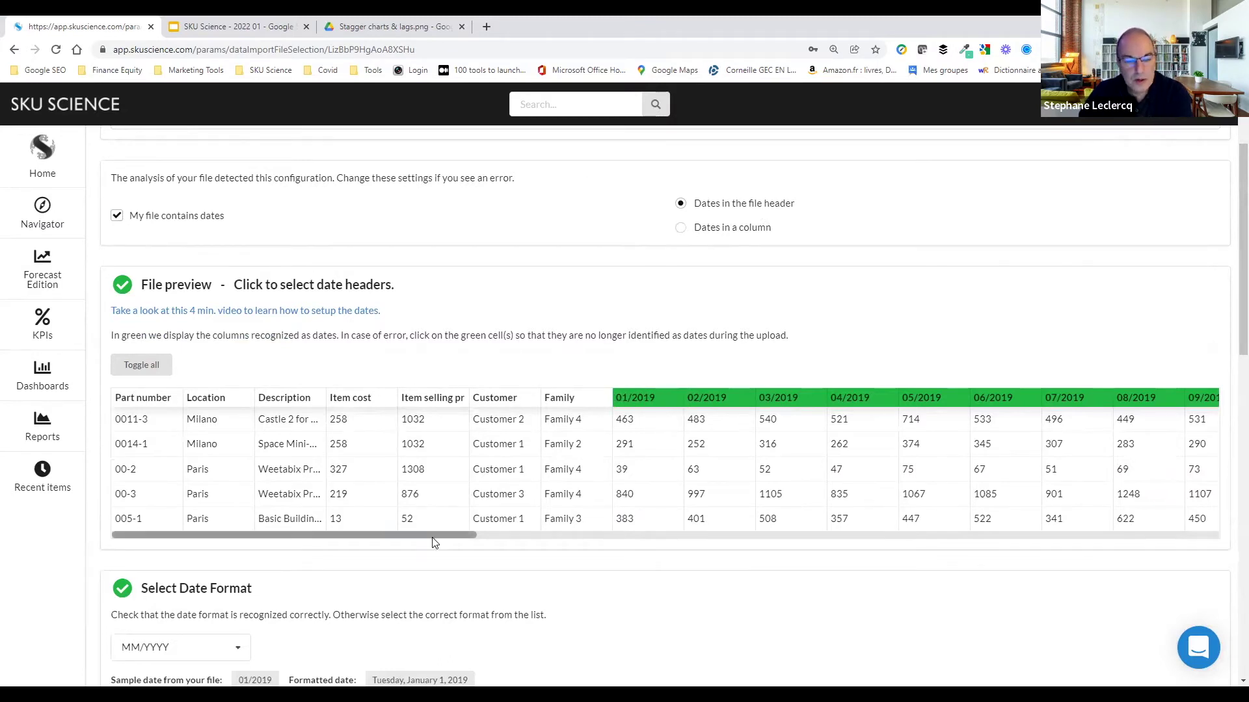
drag(435, 540, 189, 549)
Review the available date formats down to Custom and Calendar, keeping MM/YYYY.
scroll(201, 494, down, 2)
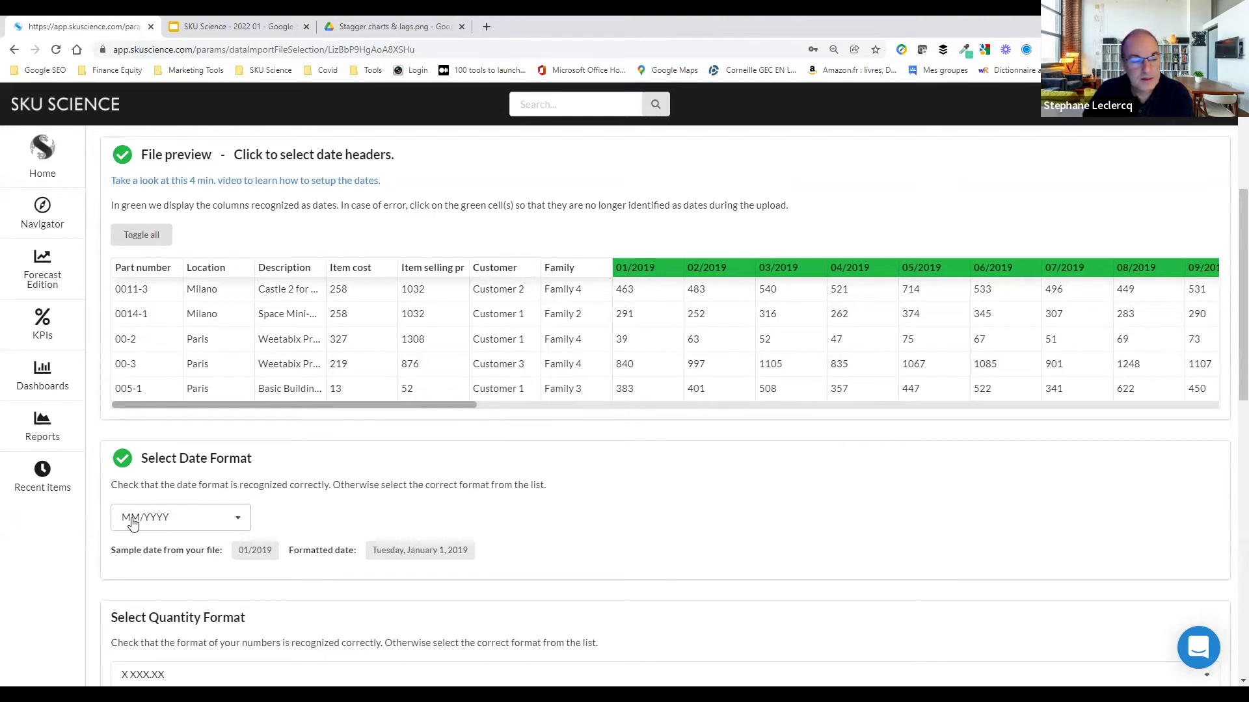
click(180, 524)
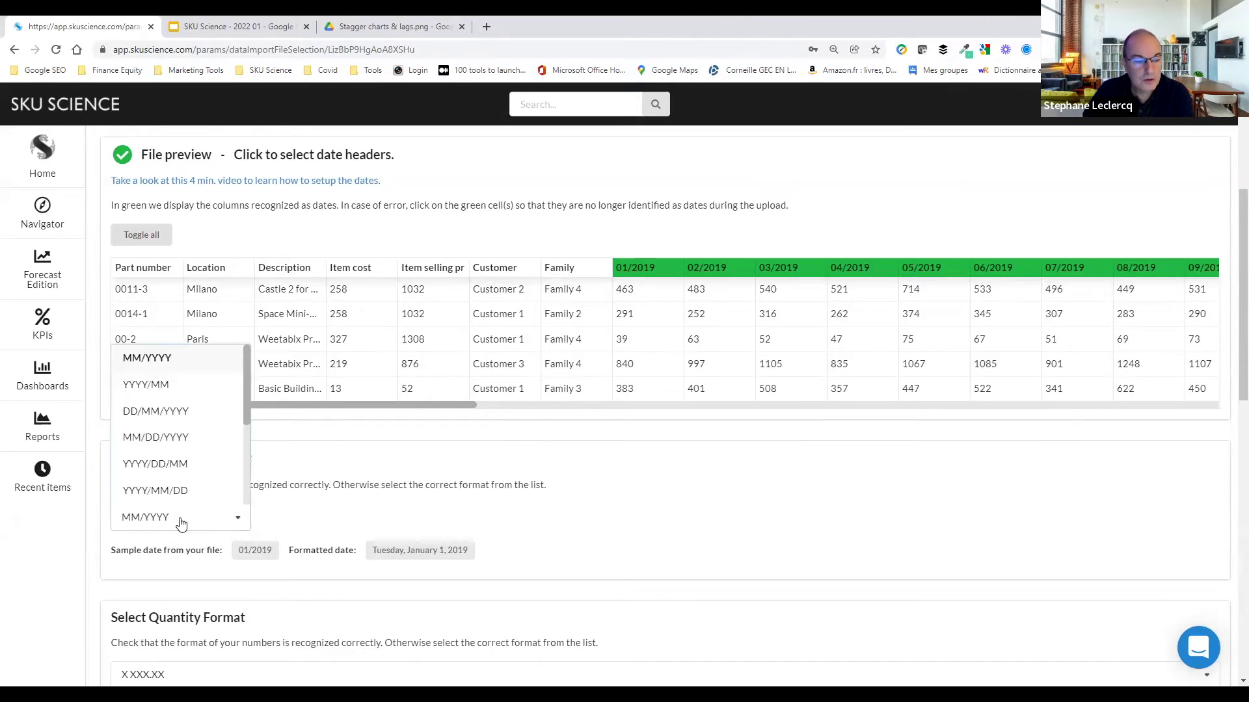
drag(244, 399, 251, 513)
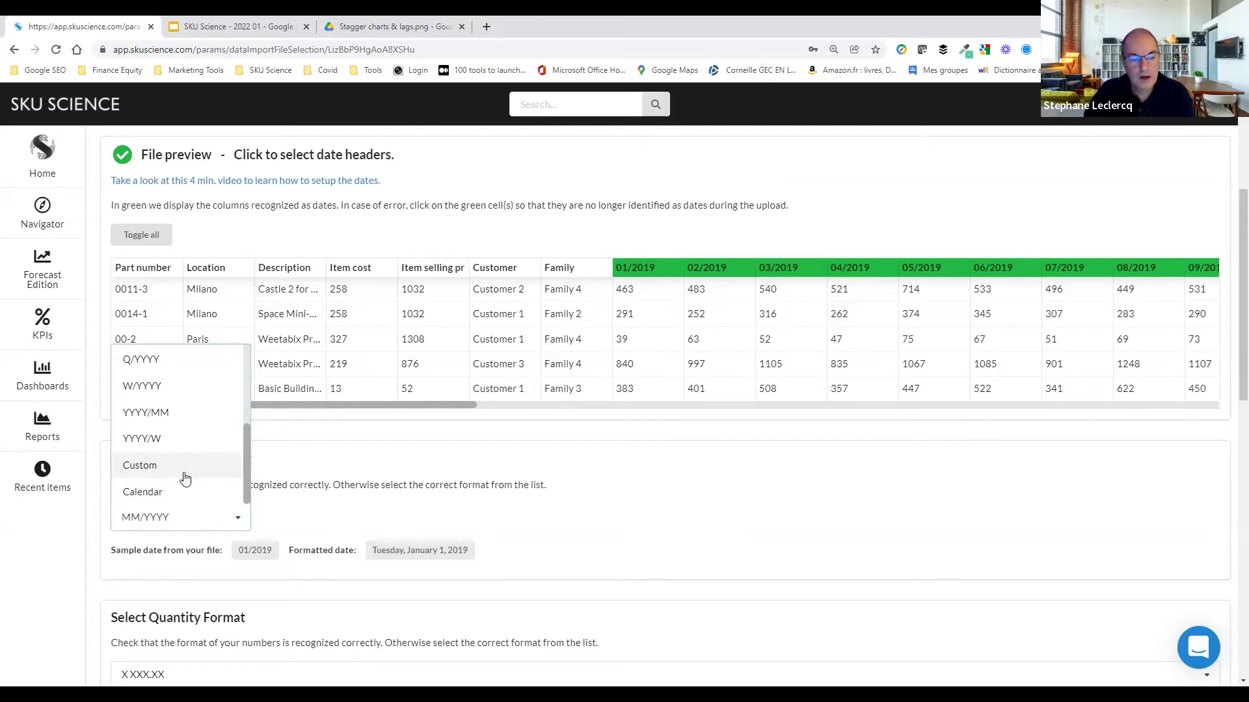
click(383, 513)
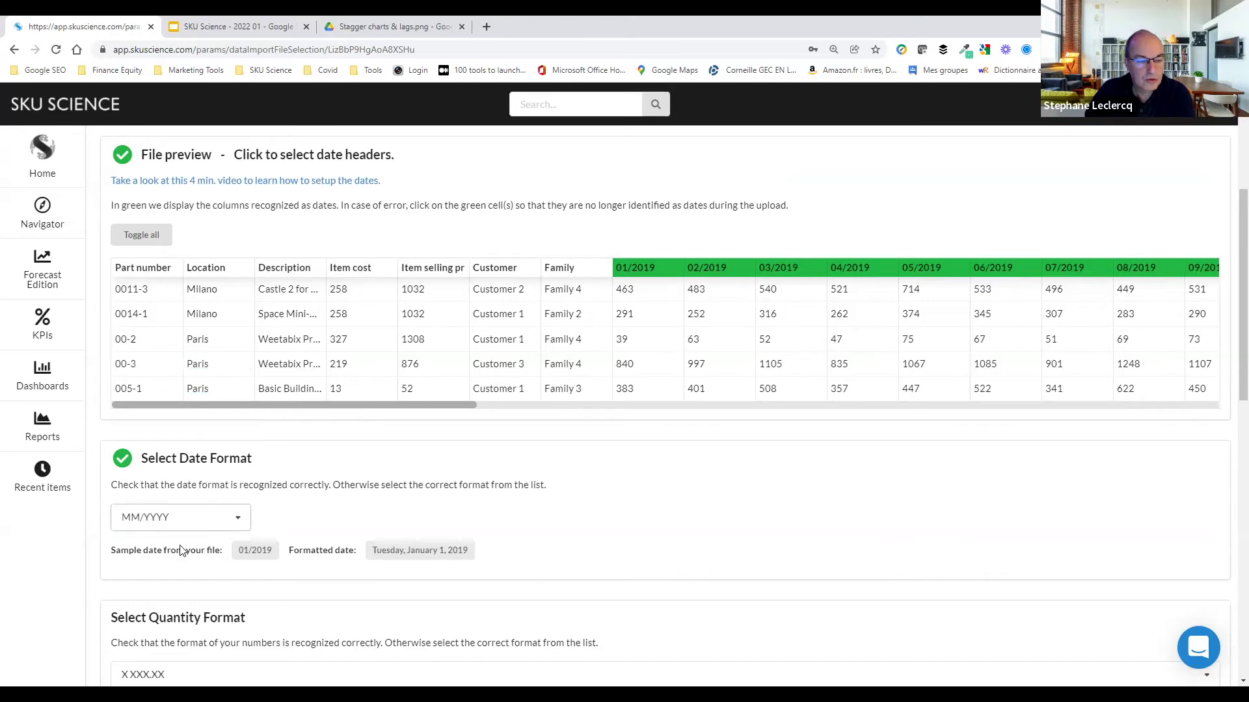
Map the Customer header to a new custom field of type text, category General, with no unit.
scroll(553, 527, down, 2)
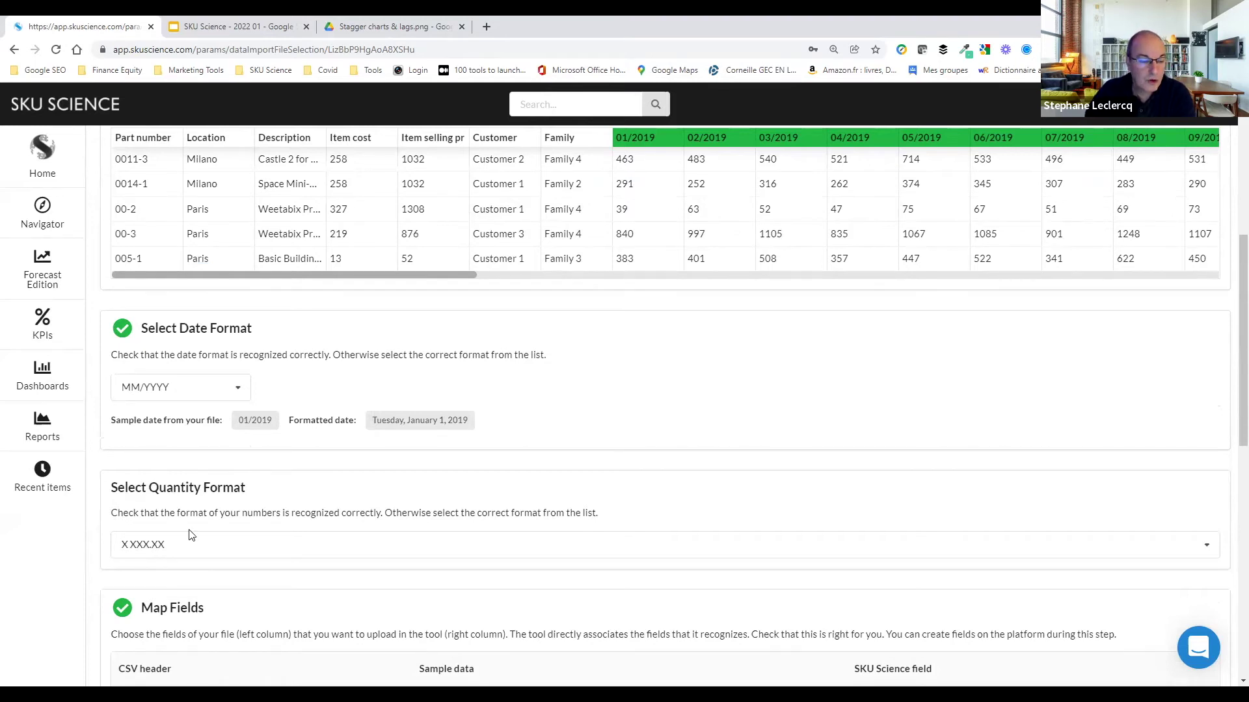
scroll(189, 530, down, 4)
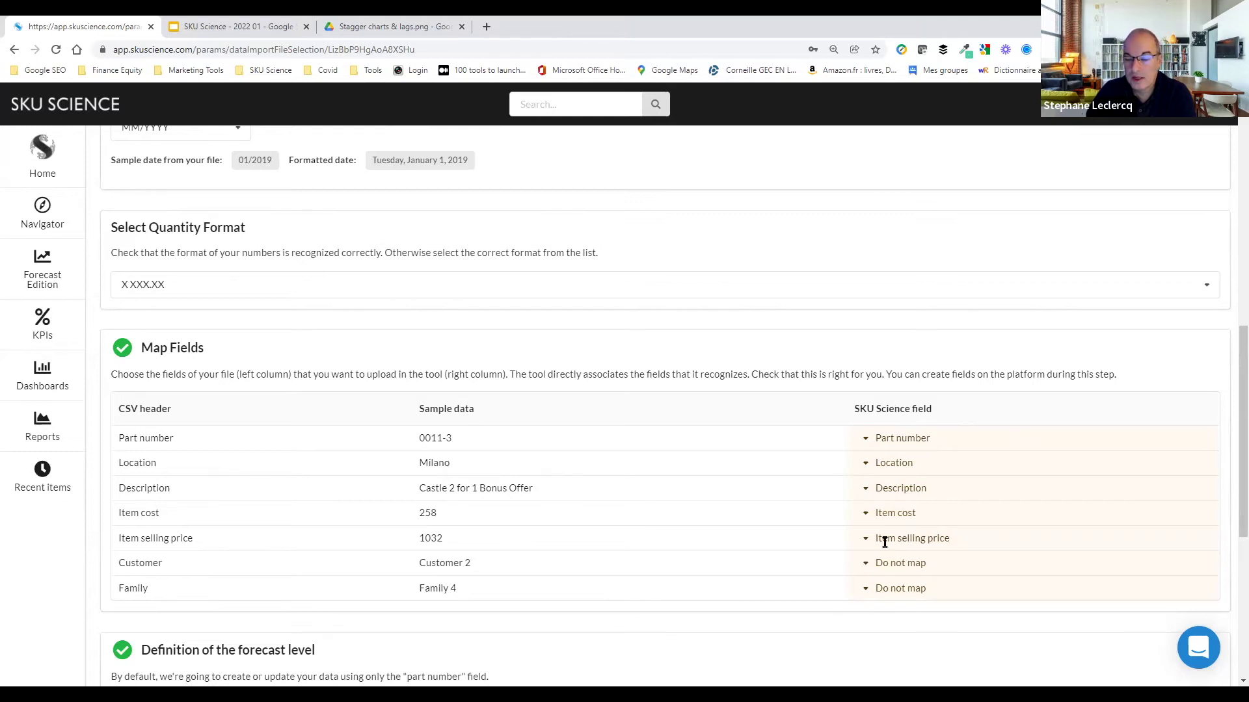
scroll(650, 488, down, 2)
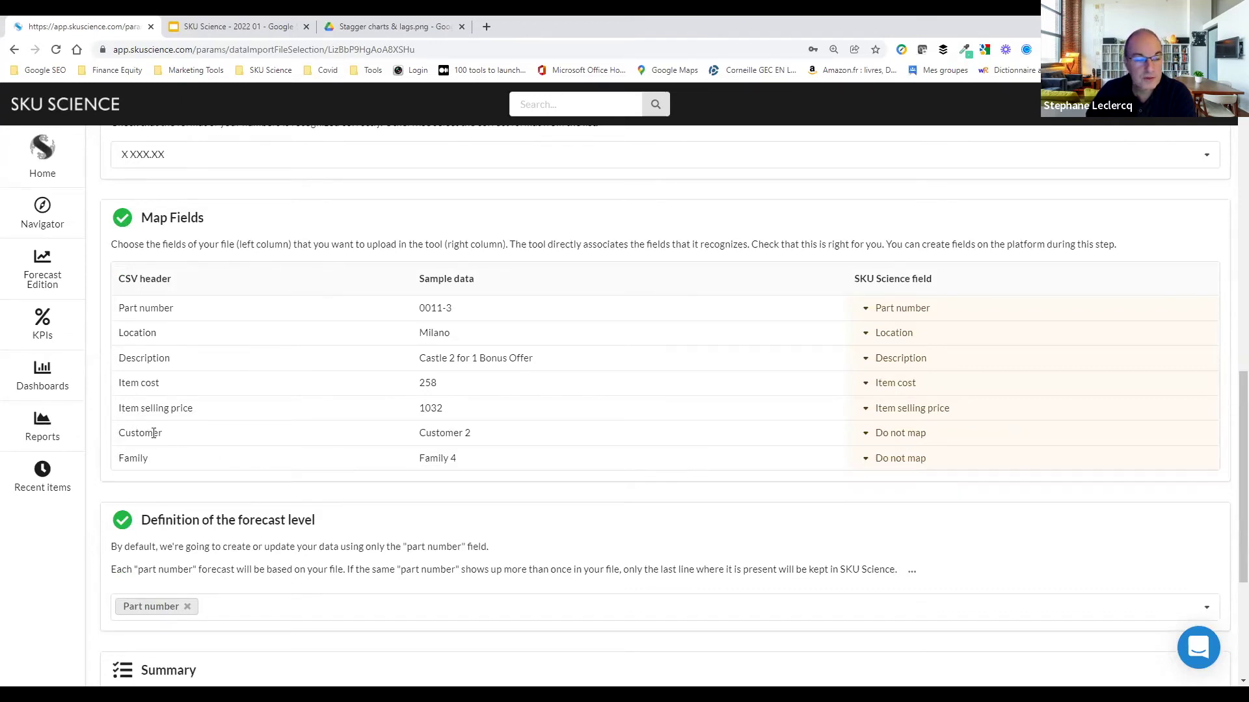
click(864, 437)
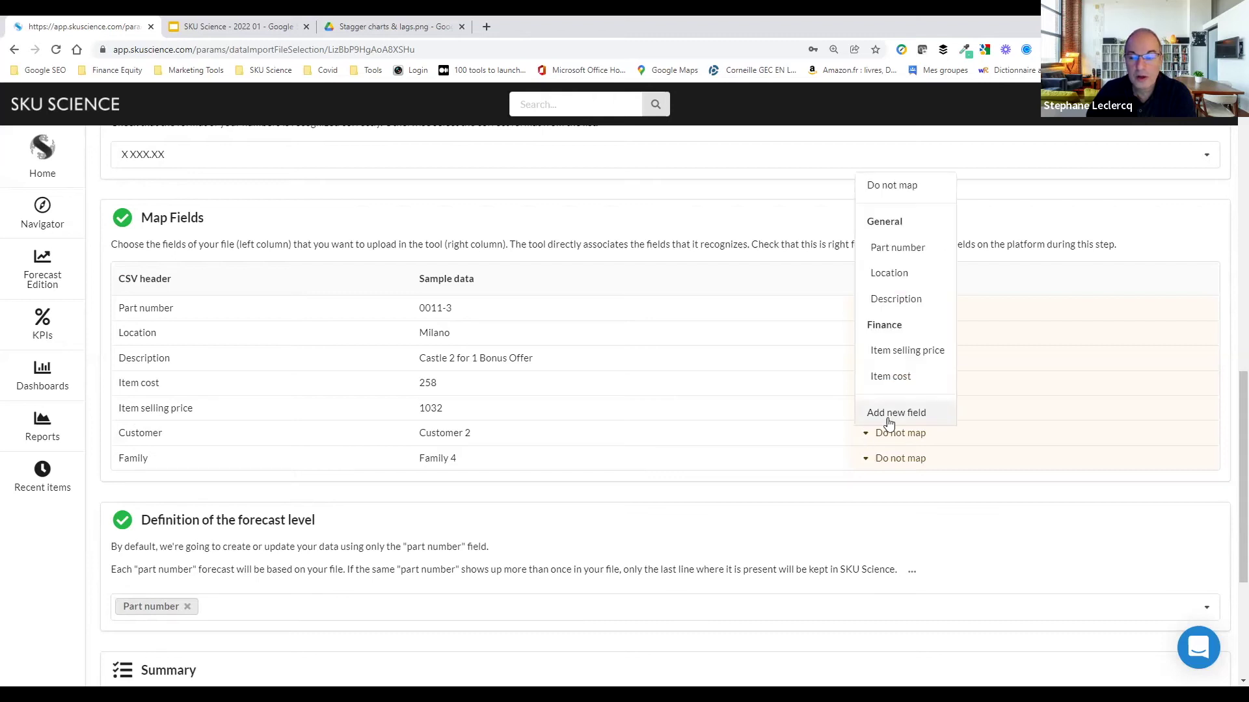
click(888, 416)
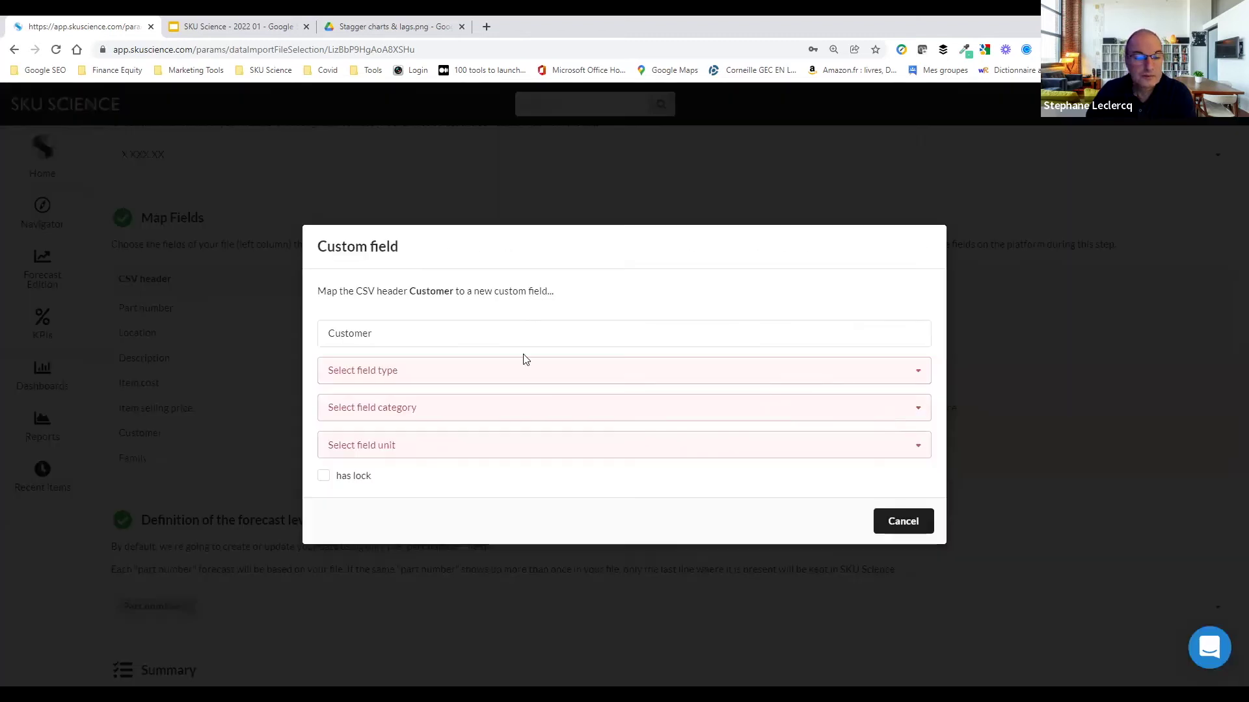
click(515, 372)
click(488, 404)
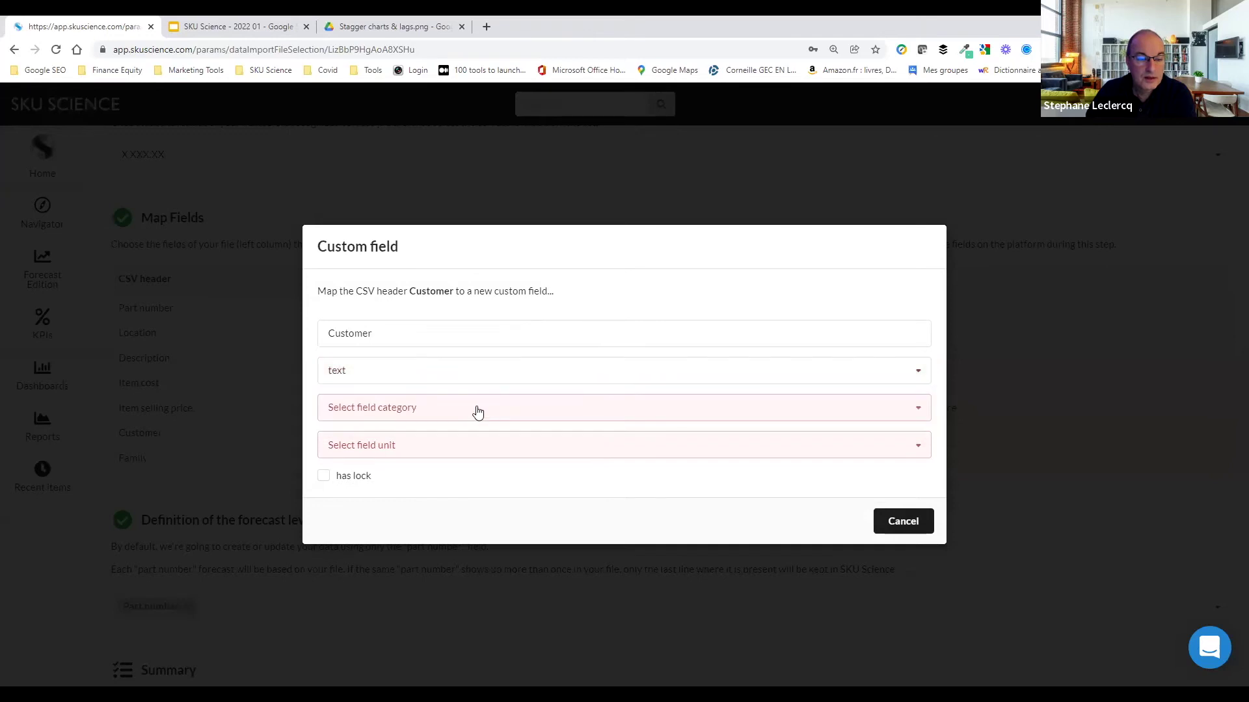
click(477, 408)
click(447, 439)
click(419, 452)
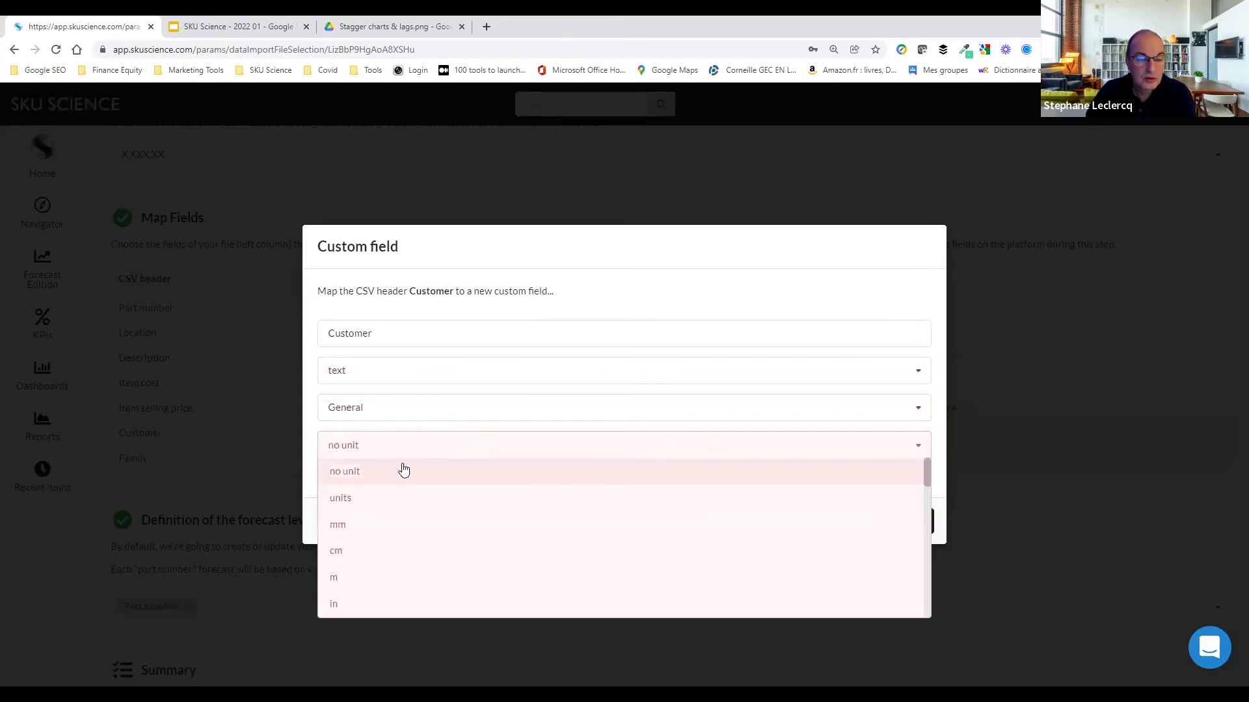
click(410, 472)
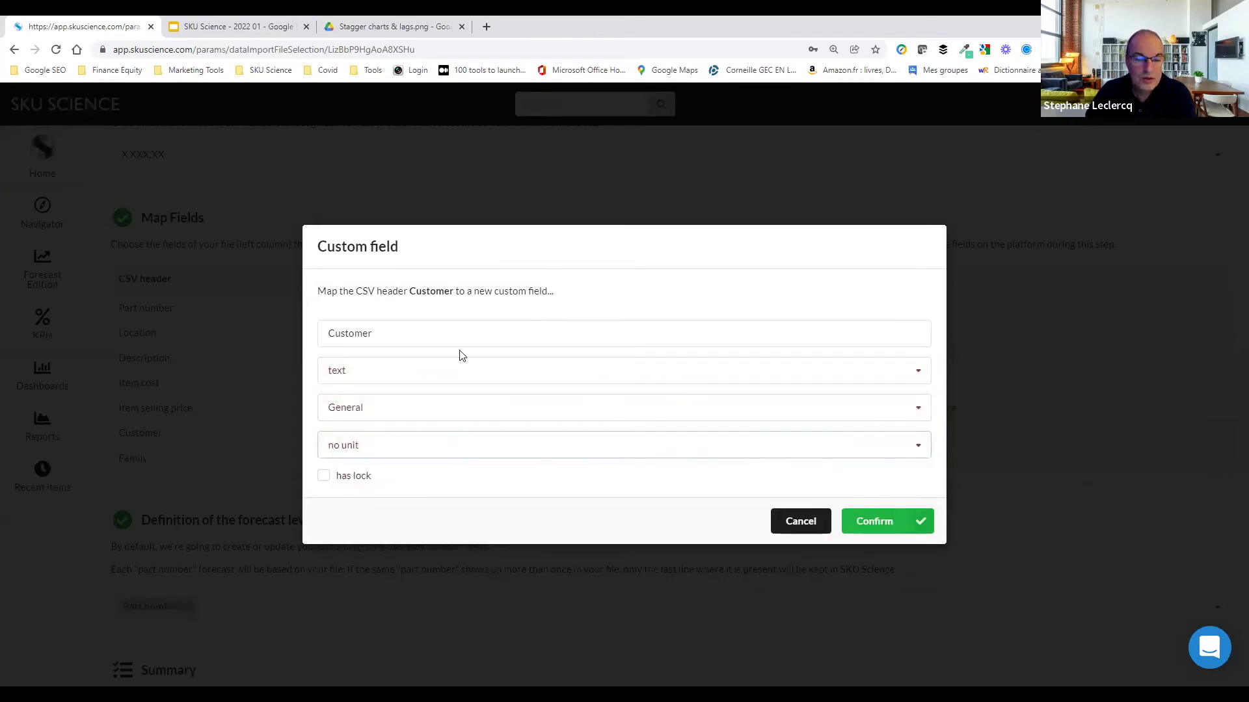
click(877, 531)
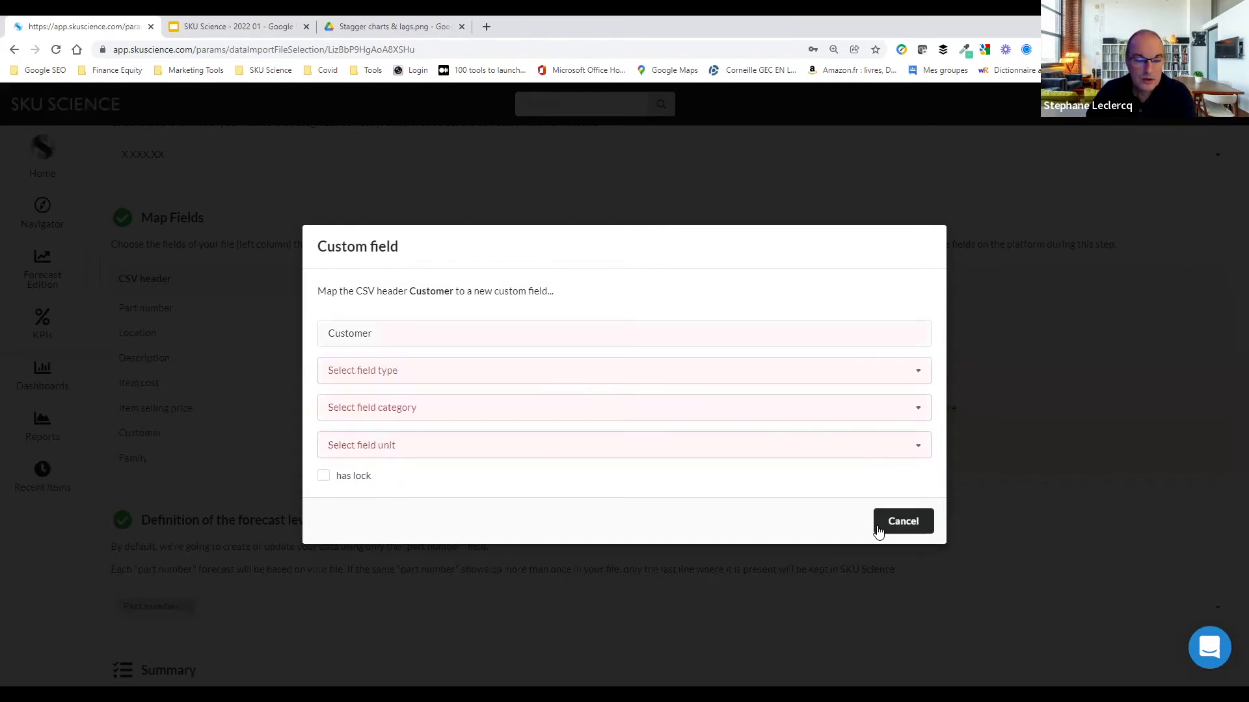
click(888, 526)
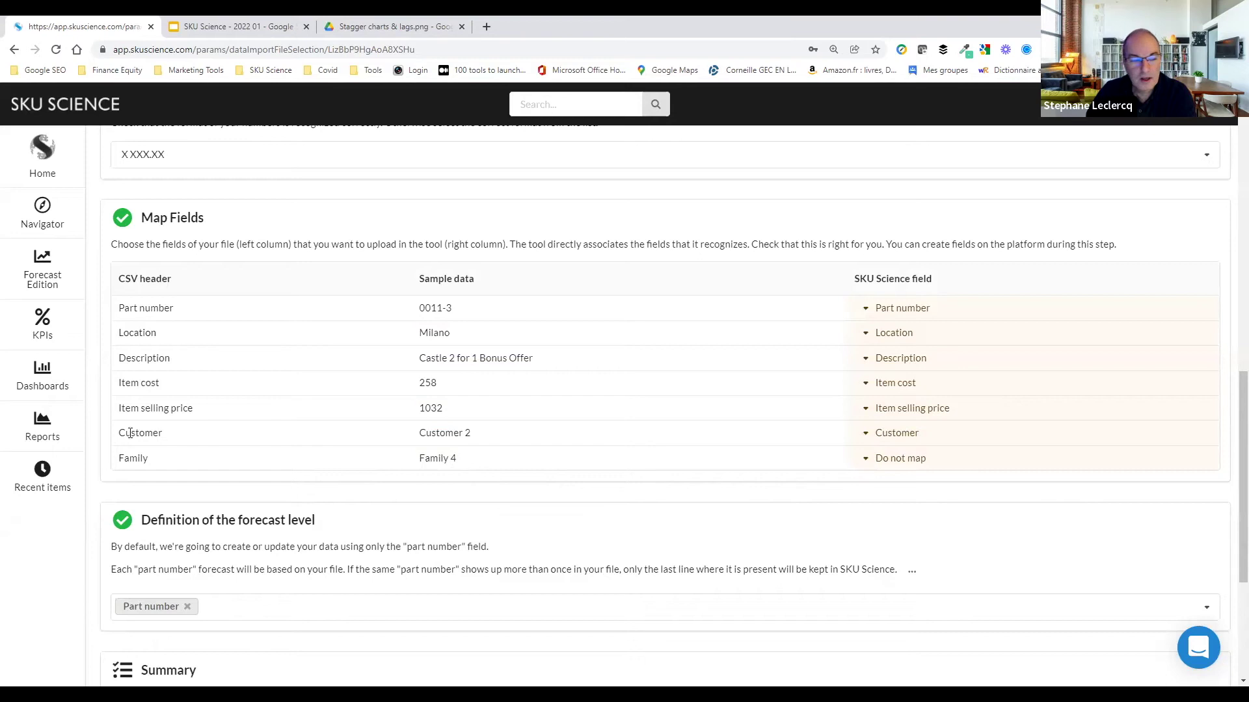
Map the Family header to a new custom field of type text, category General, with no unit.
click(866, 459)
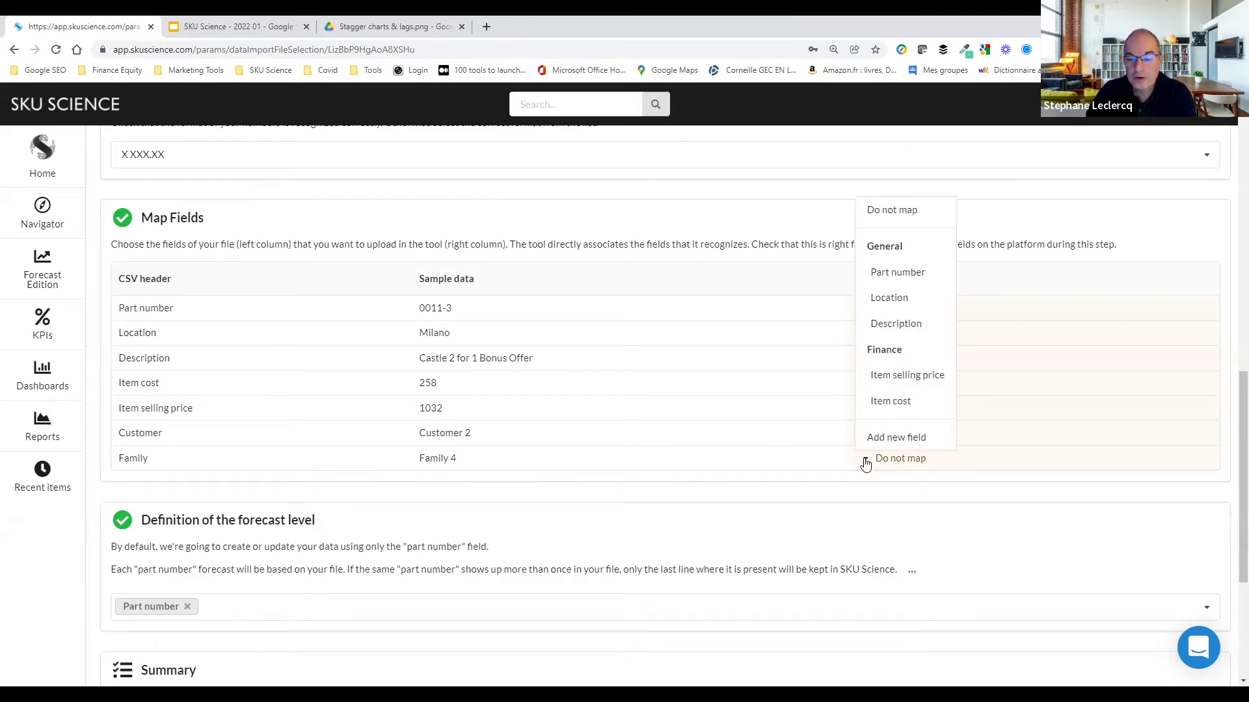
click(884, 437)
click(428, 376)
click(422, 397)
click(412, 410)
click(407, 432)
click(408, 443)
click(409, 455)
click(411, 454)
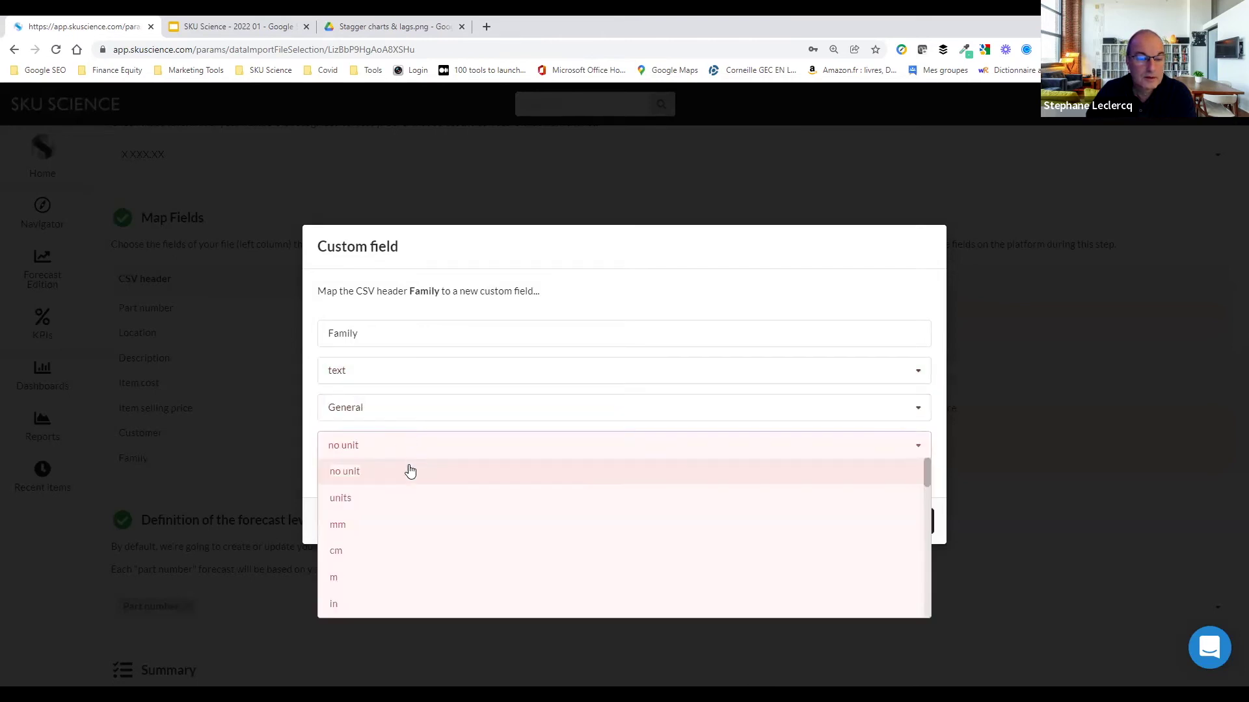
click(410, 473)
click(852, 520)
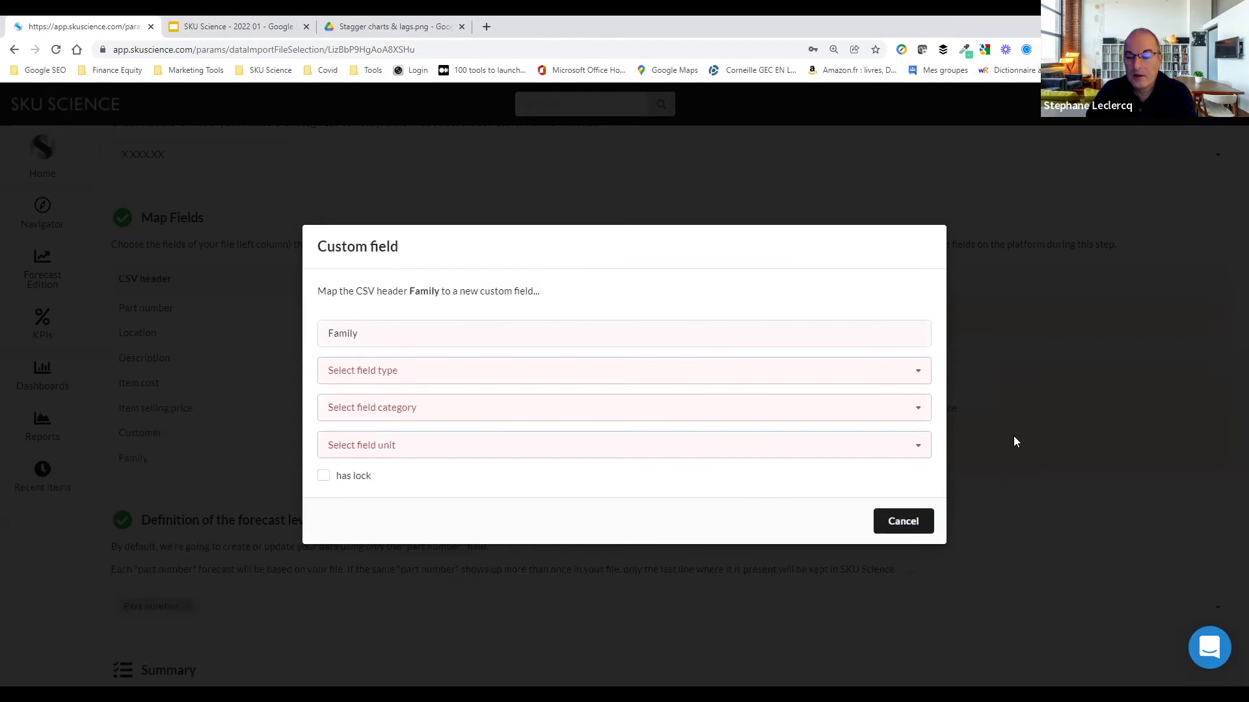
Check the summary data across all dates, then confirm the upload with Compute KPI enabled.
scroll(490, 362, down, 2)
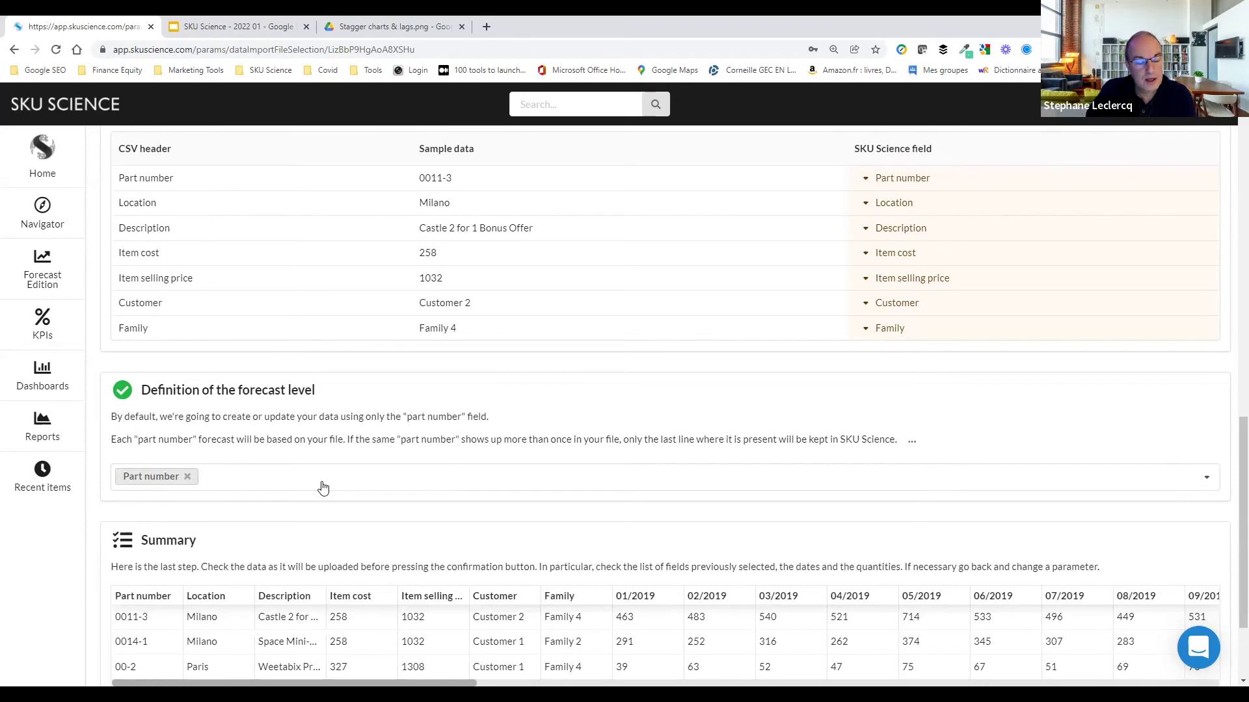
scroll(298, 481, down, 2)
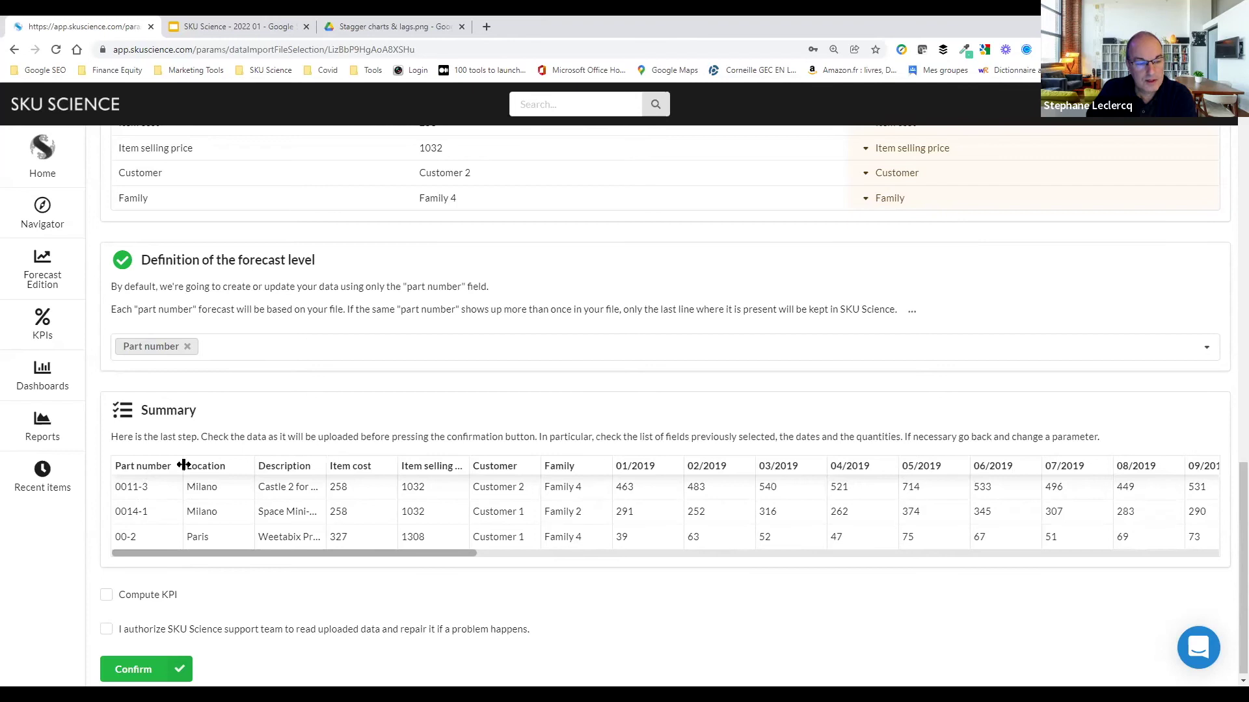
drag(360, 552, 407, 560)
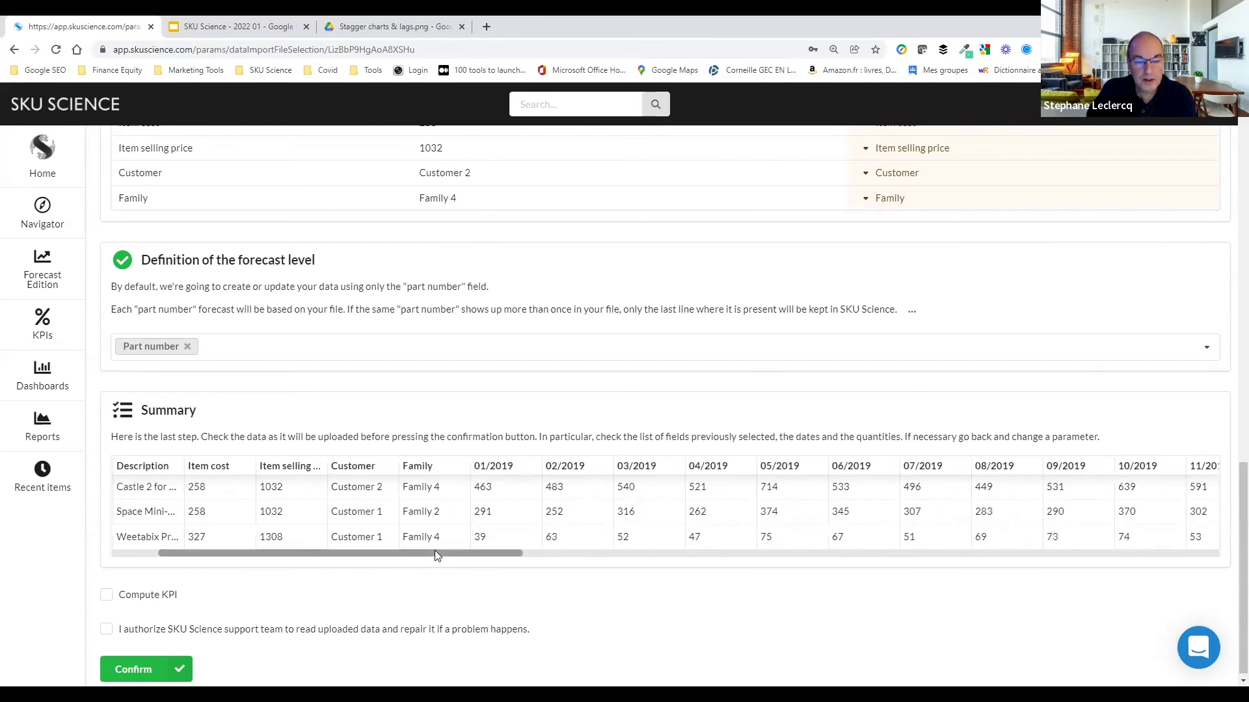
drag(435, 550, 1192, 569)
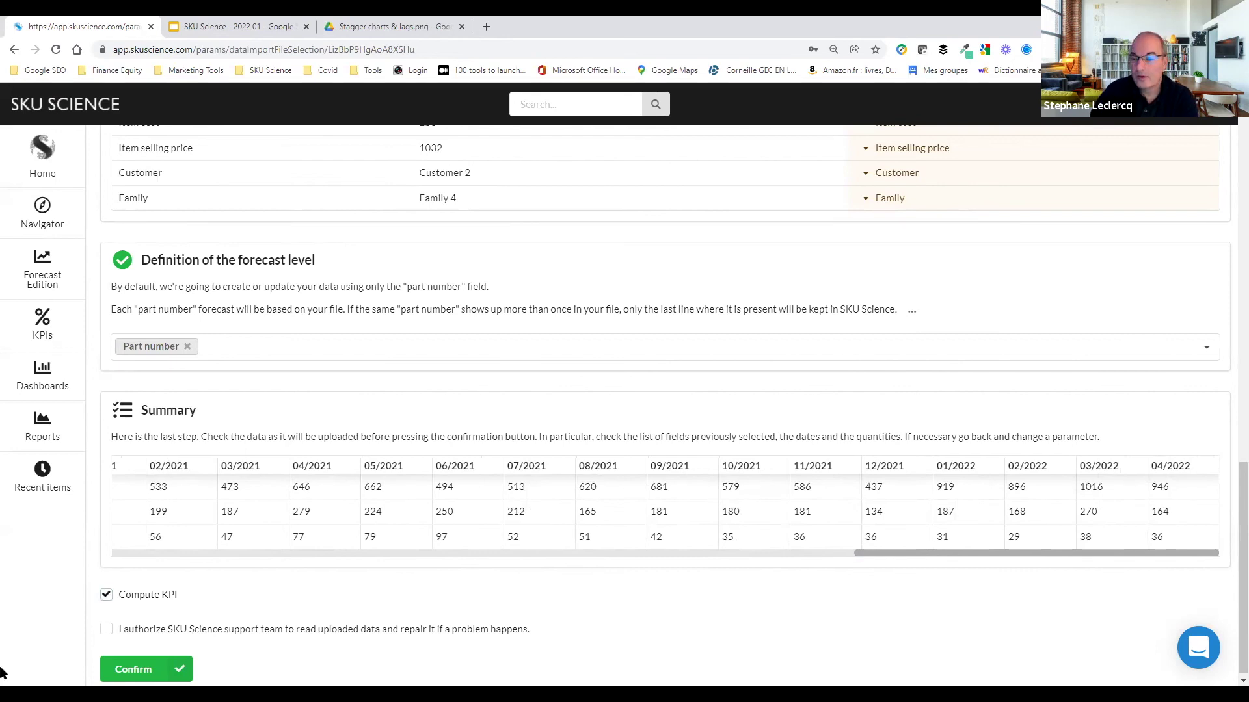
click(133, 669)
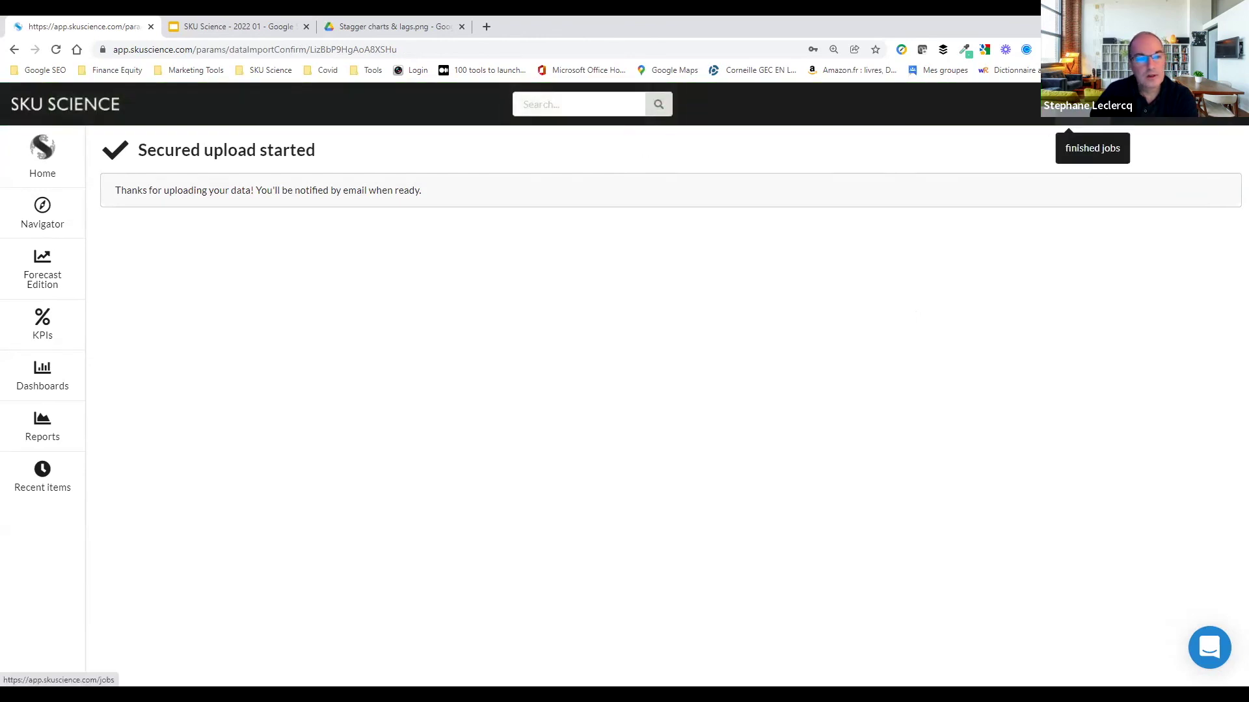
Check the upload and KPI calculation jobs in the finished jobs list, then open the Navigator's SKU list.
click(1069, 118)
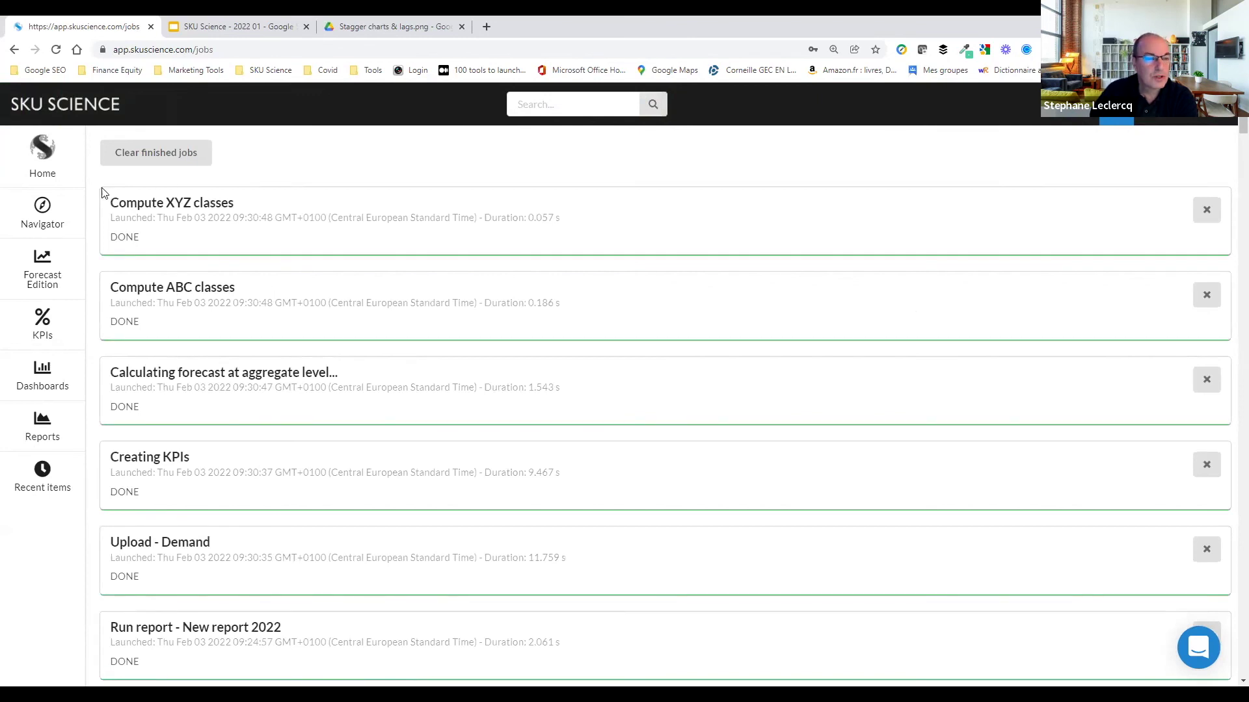
click(37, 223)
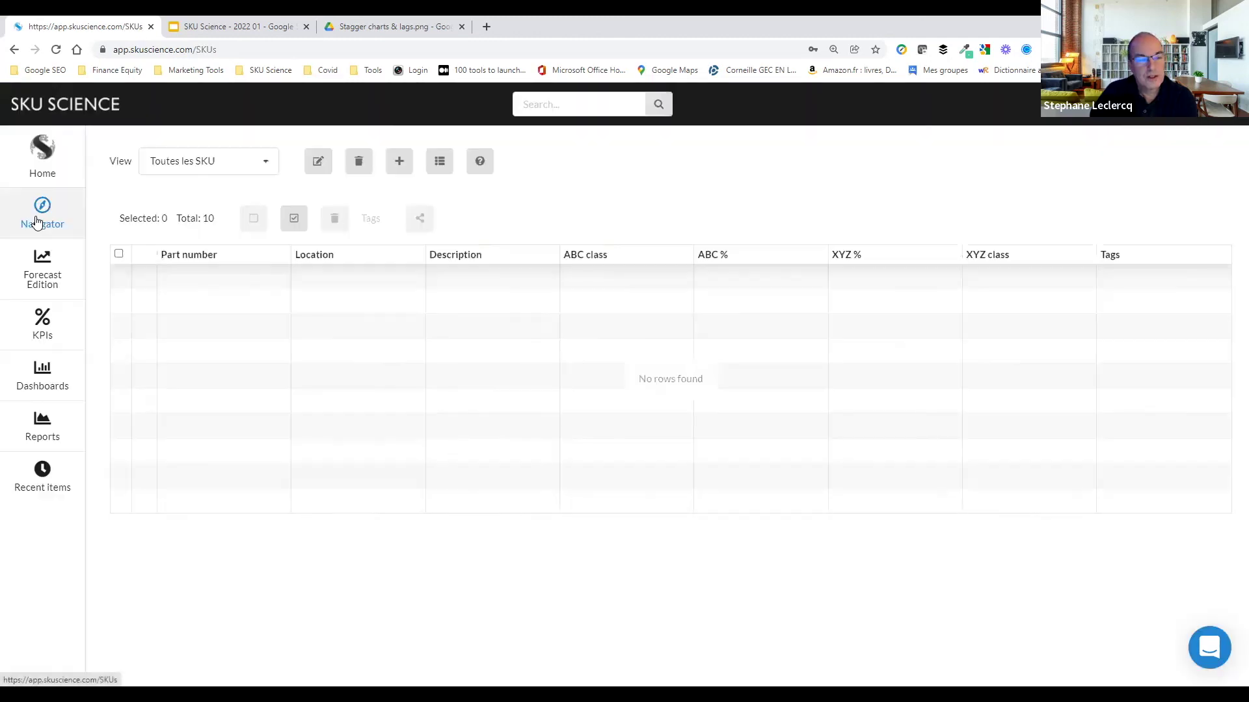